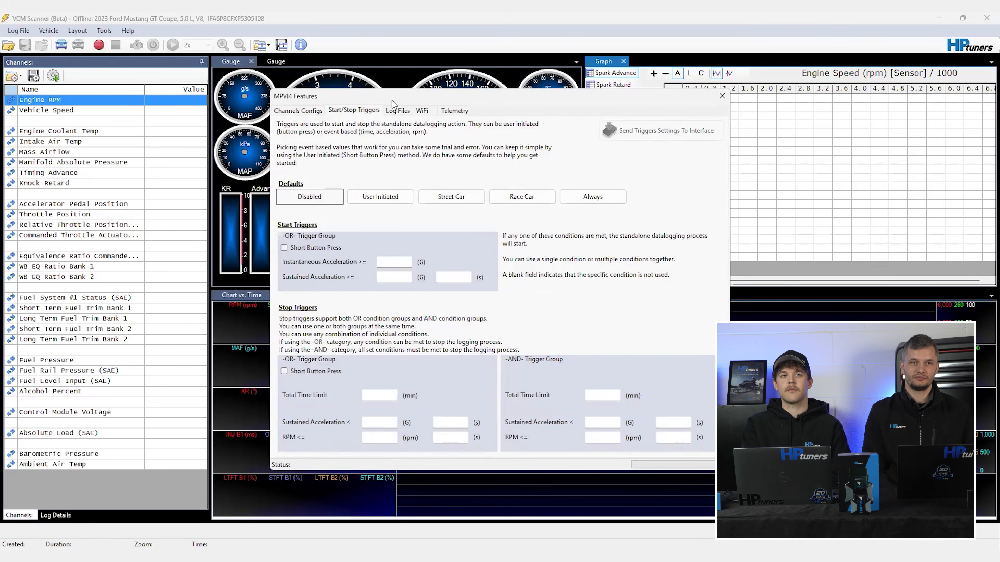
Close the MPVI4 Features window and look through the recent and default layouts available for the scanner
key(Escape)
click(77, 31)
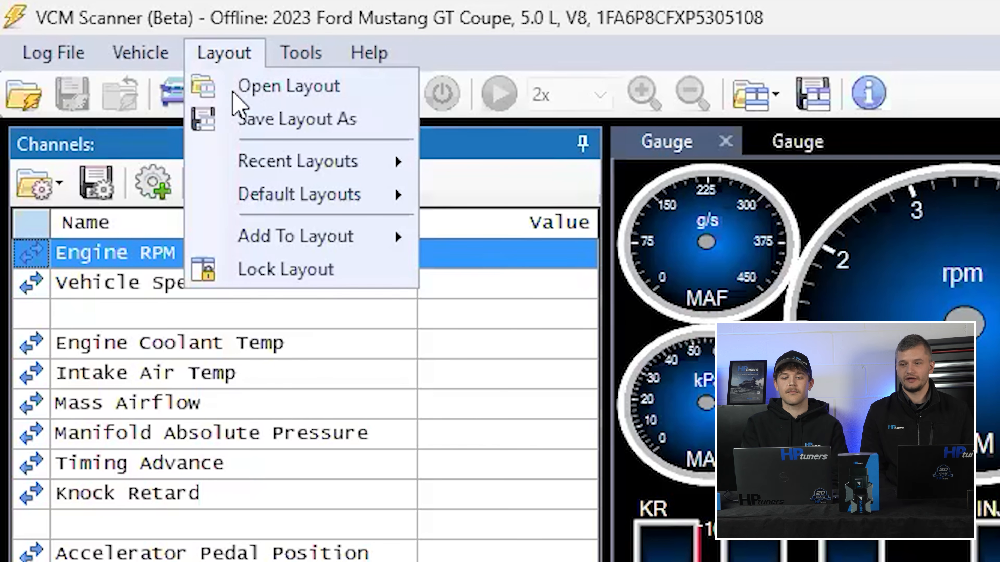
key(Escape)
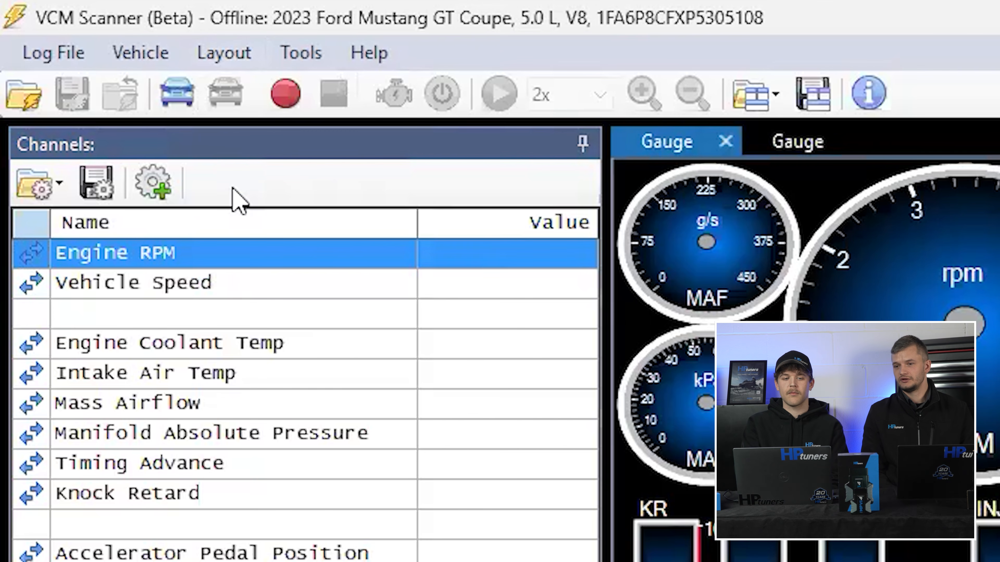
key(alt+l)
key(Down)
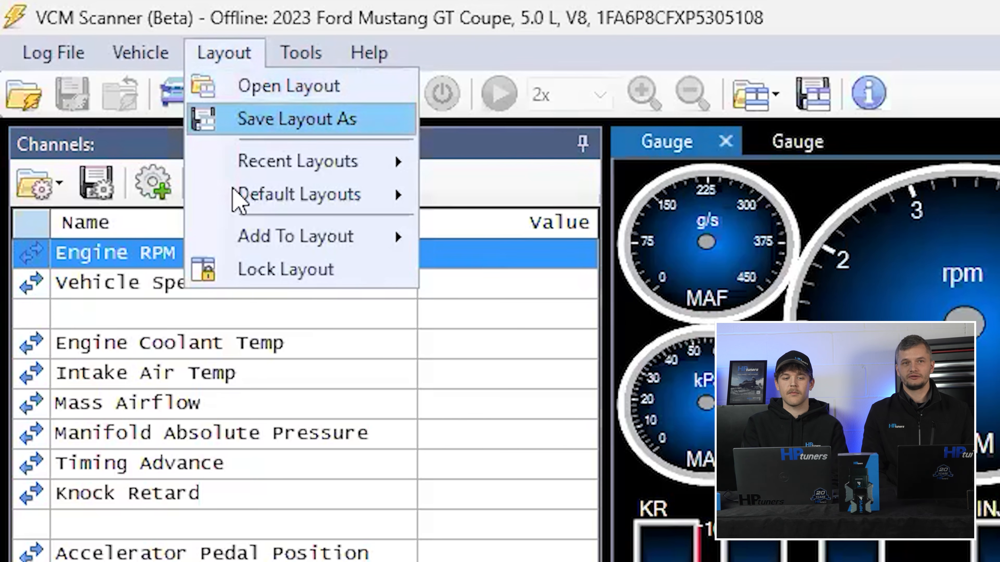
key(Down)
key(Right)
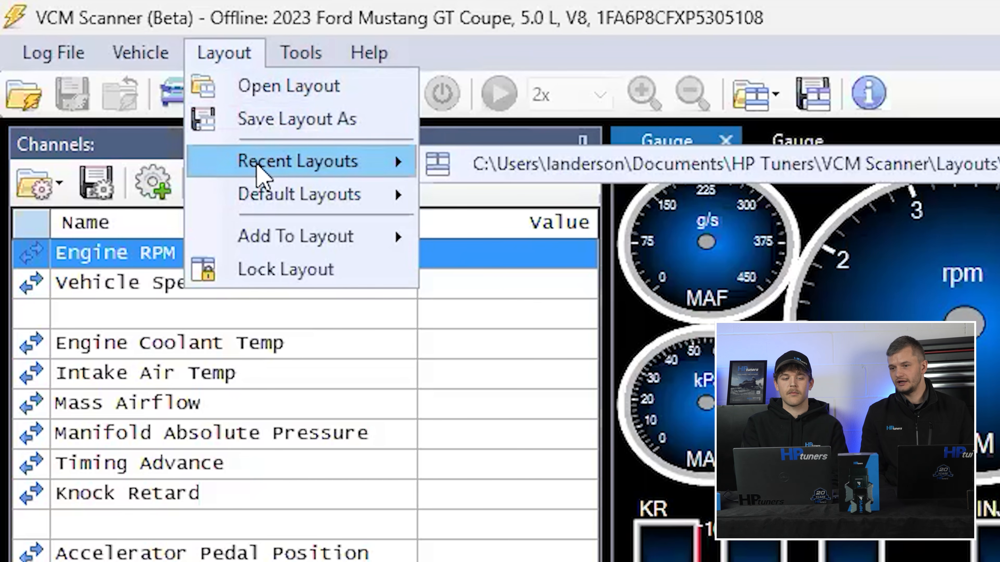
mouse_move(299, 192)
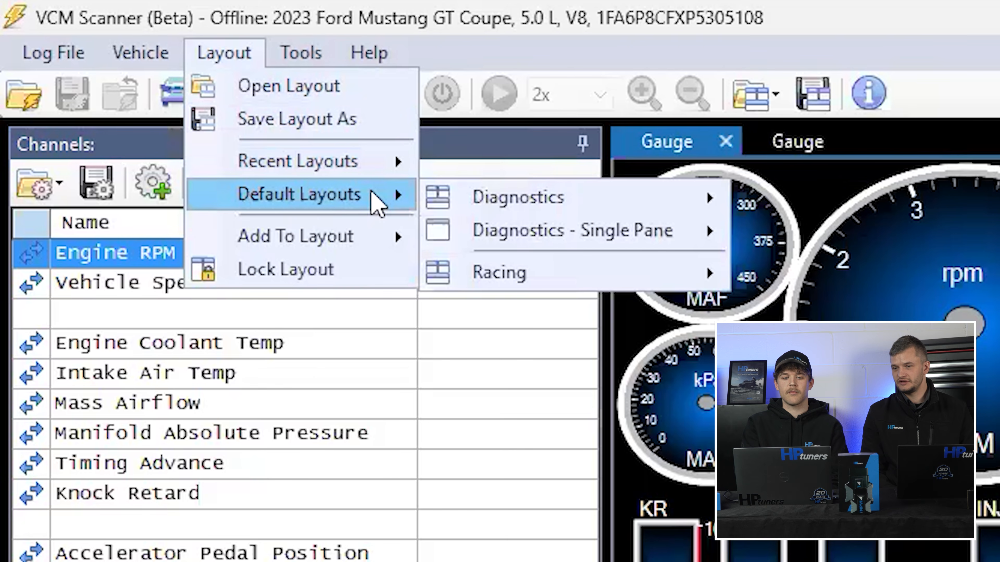
key(Up)
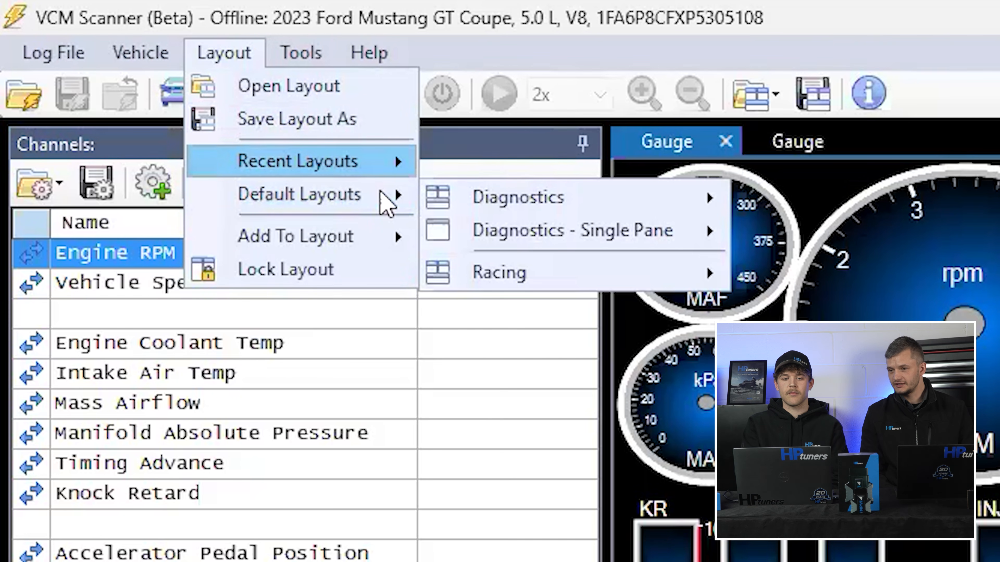
key(Right)
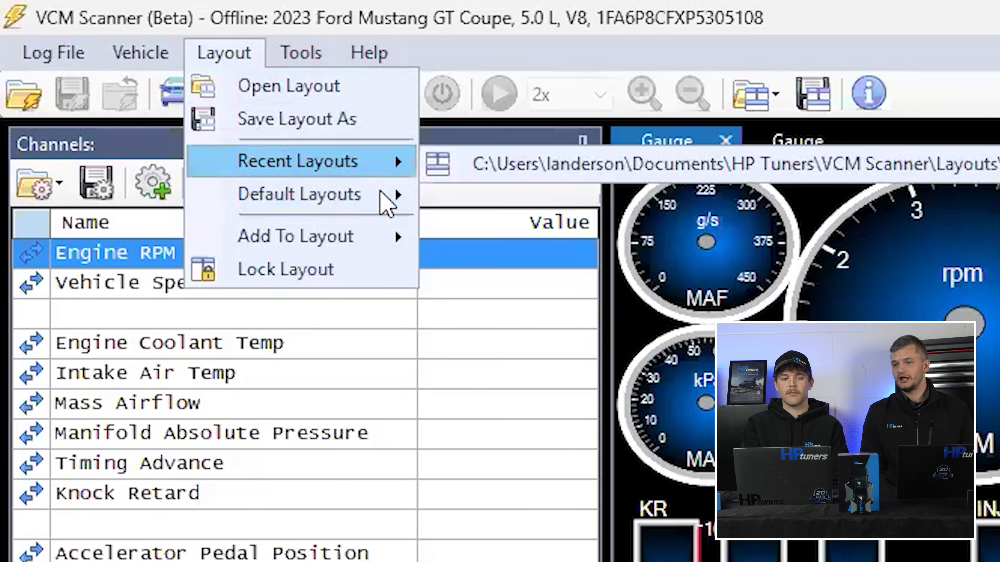
mouse_move(381, 192)
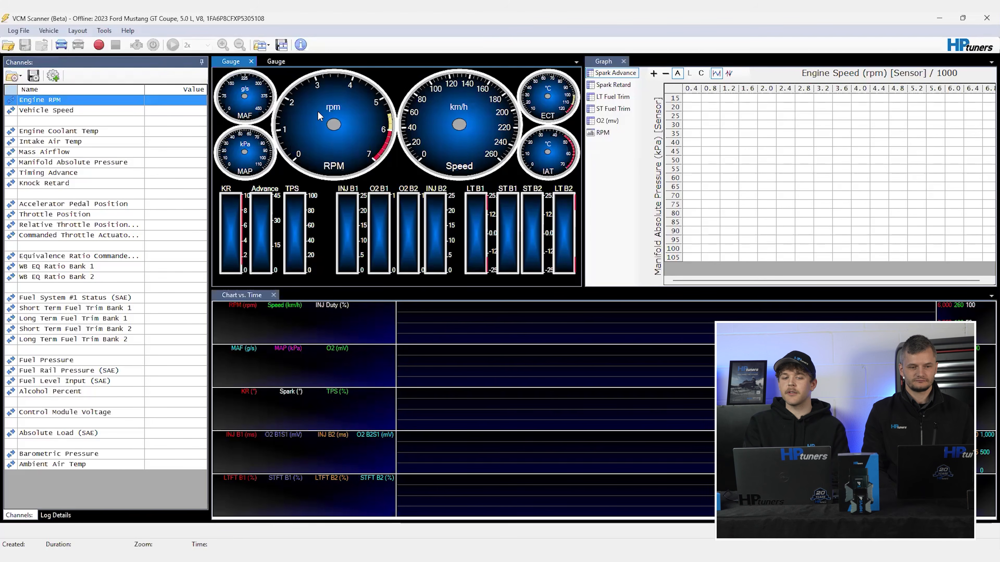
Review the gauge display properties for general, borders and faces, scales, labels, and needles and bars, and close the editor
right_click(318, 111)
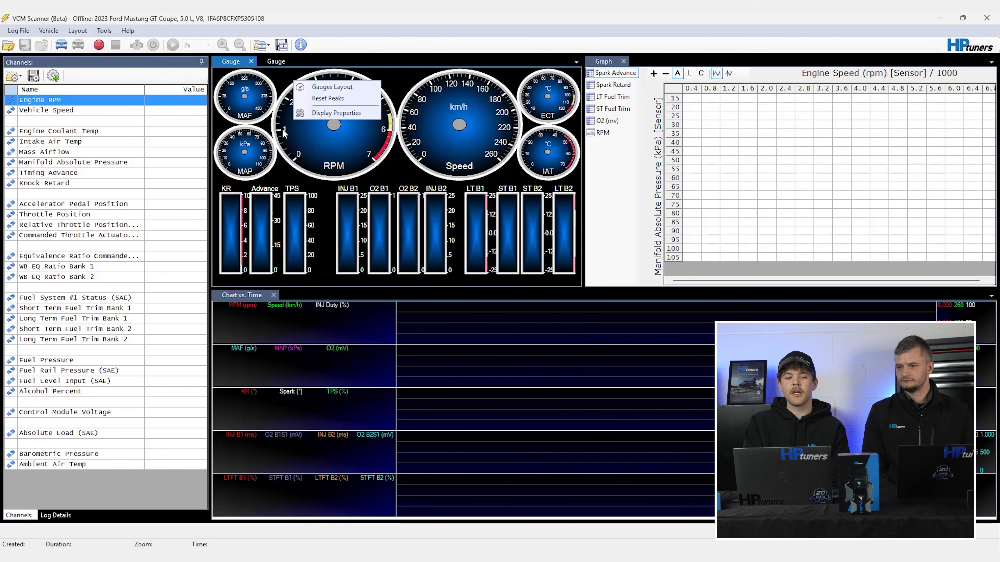
click(298, 201)
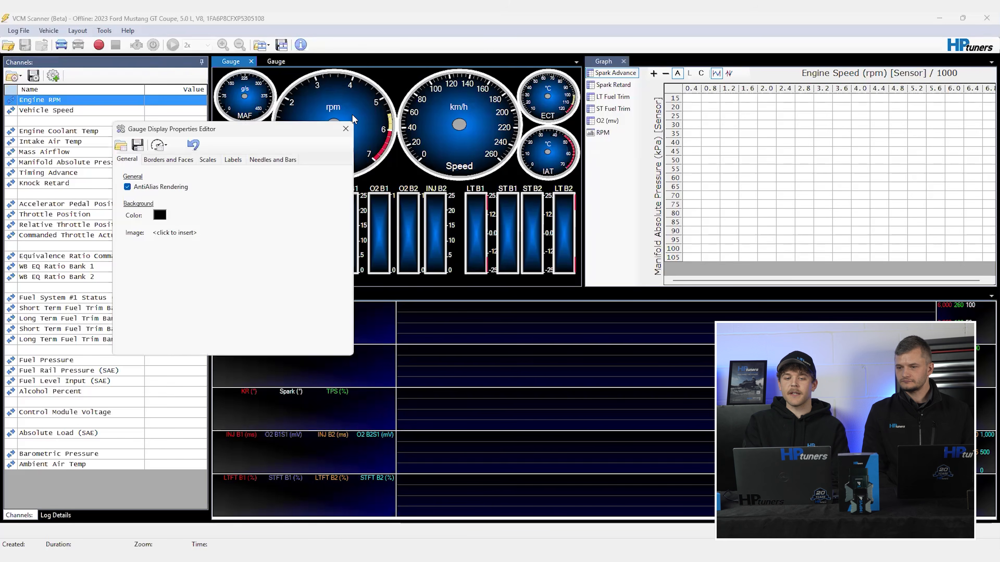
drag(221, 128, 356, 161)
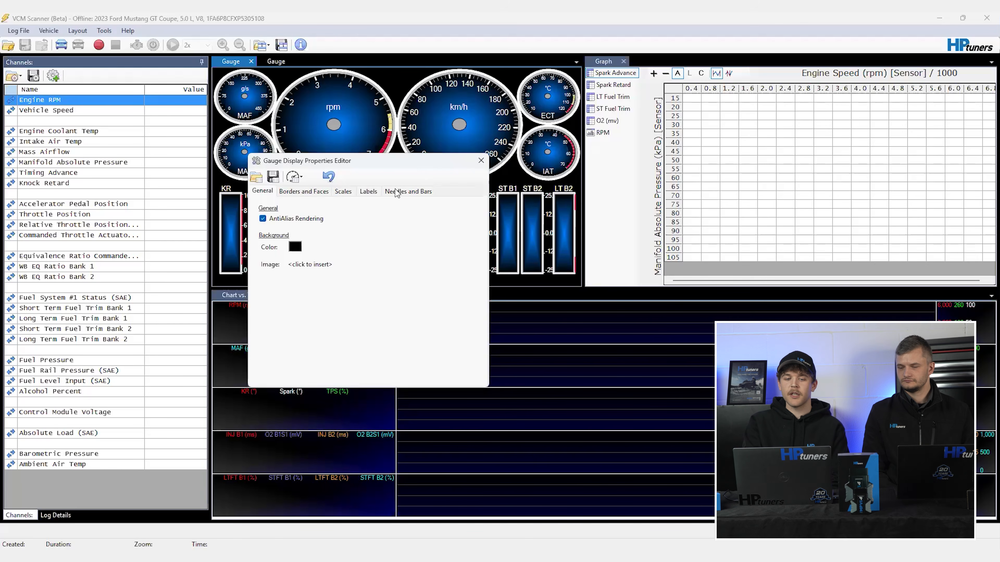
key(ctrl+Tab)
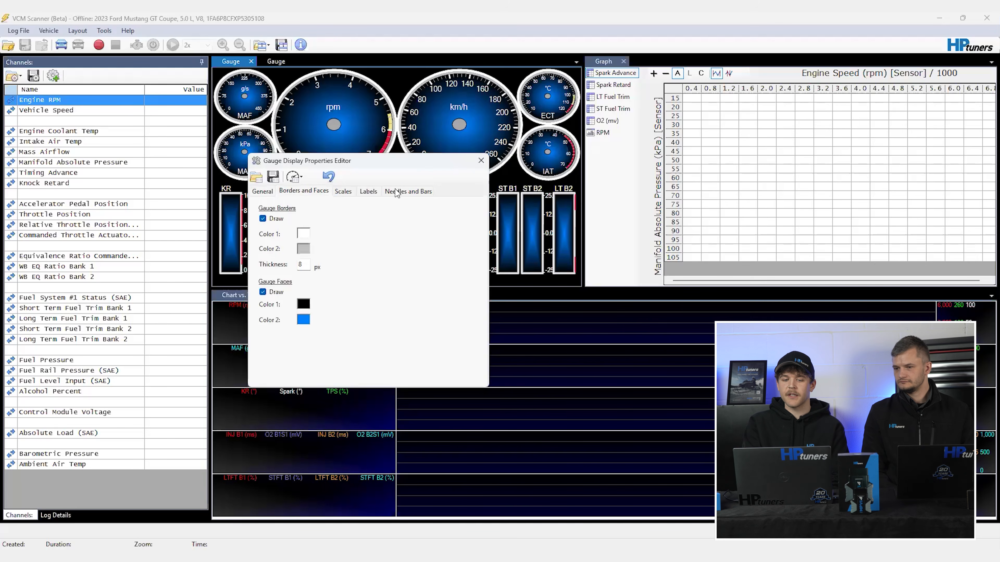
key(ctrl+Tab)
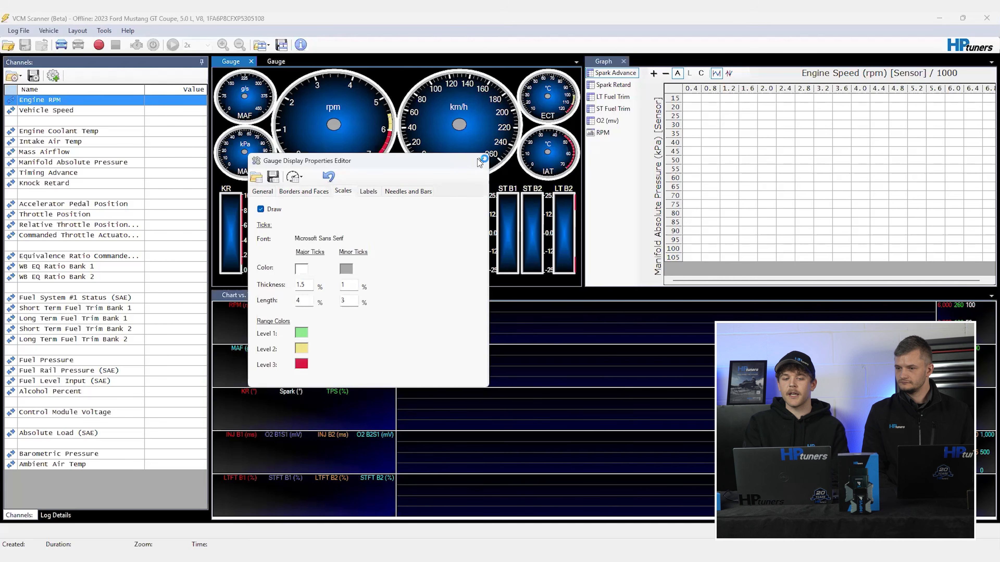
key(ctrl+Tab)
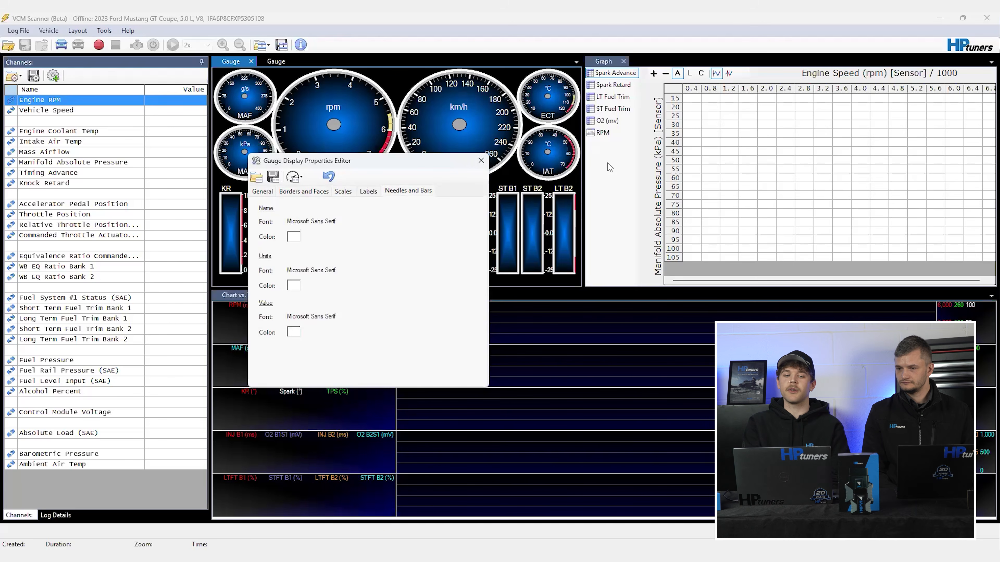
key(ctrl+Tab)
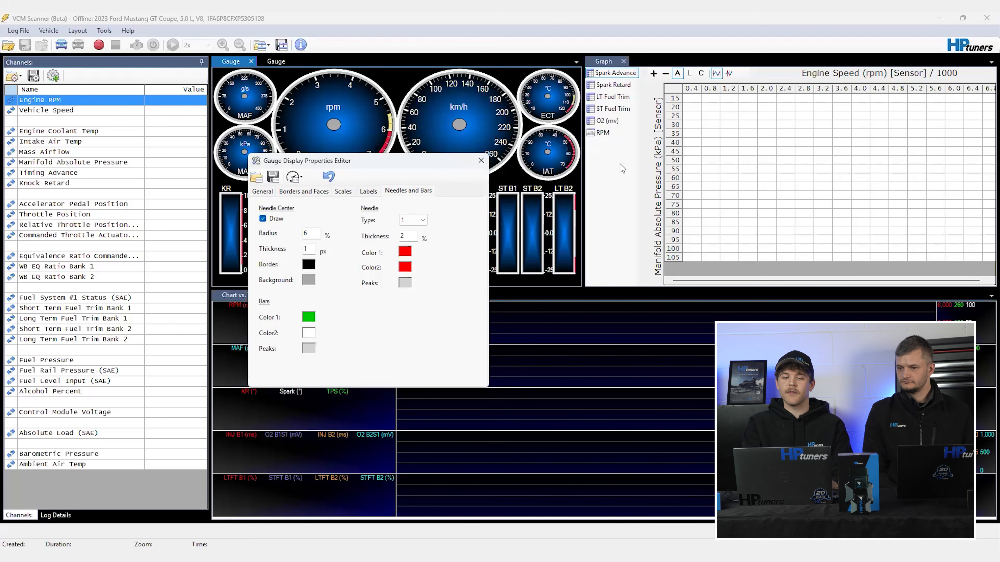
key(Escape)
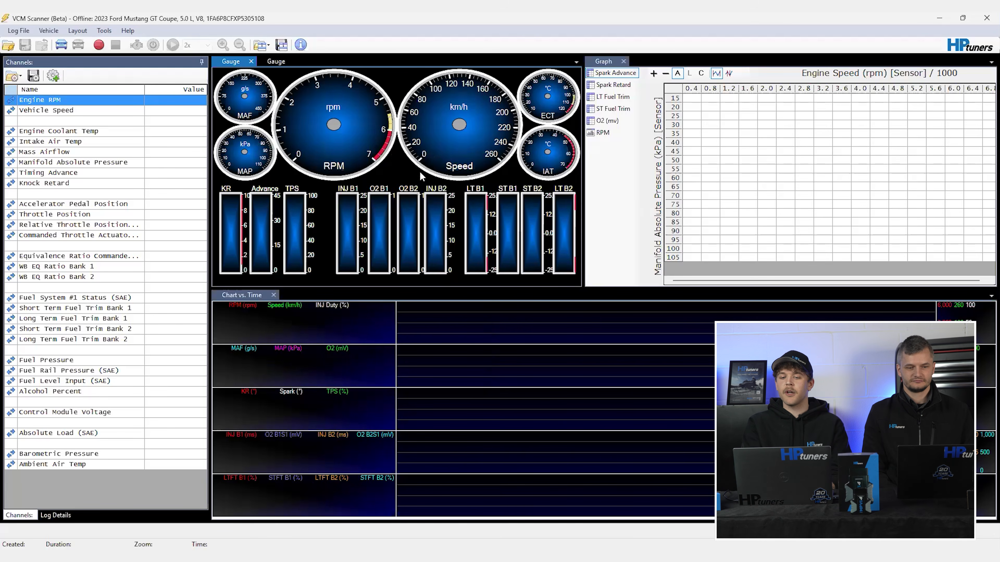
Review the graph display properties, including background, grid and cell style colors, and close the editor
right_click(621, 163)
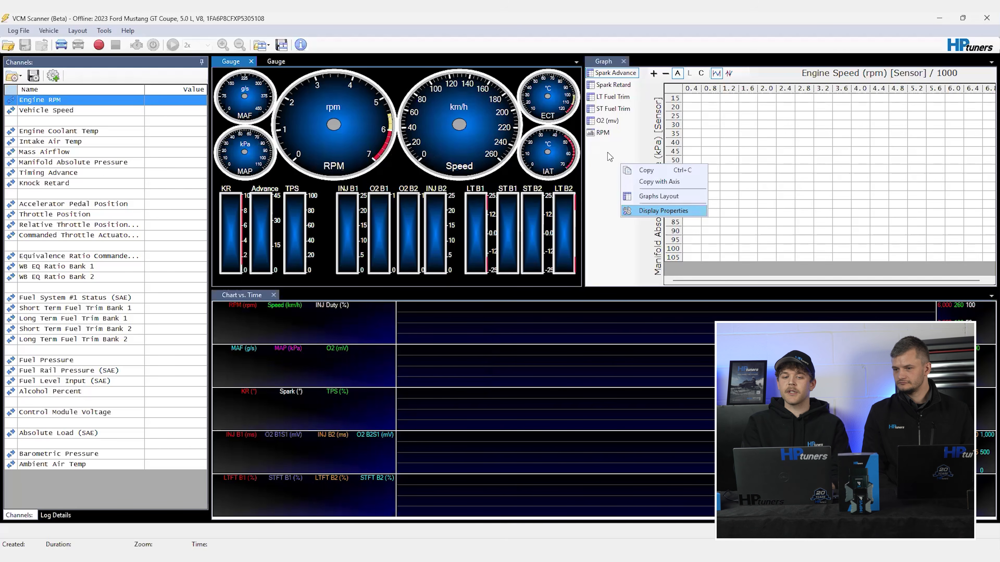
key(Return)
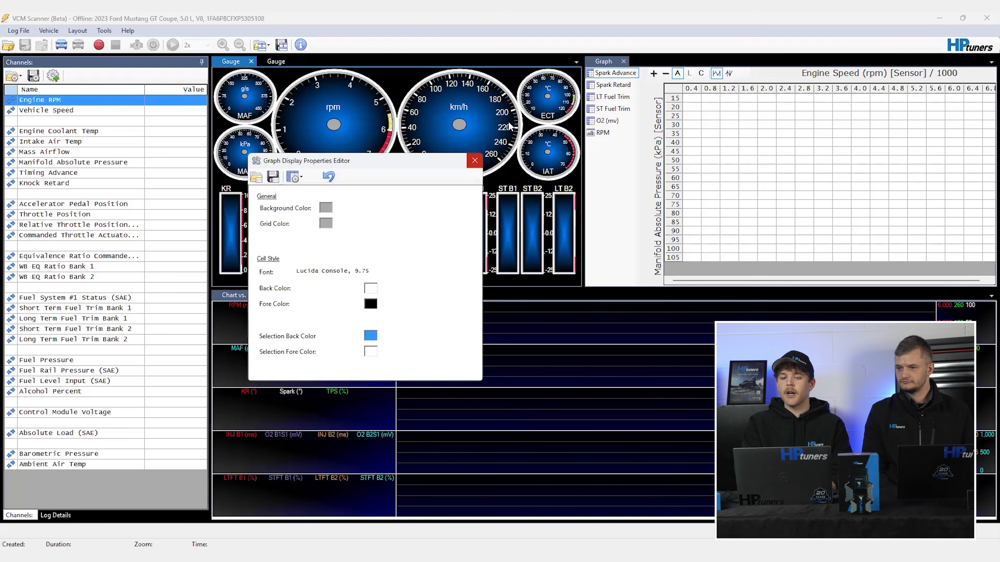
key(Escape)
key(shift+F10)
key(Down)
key(Escape)
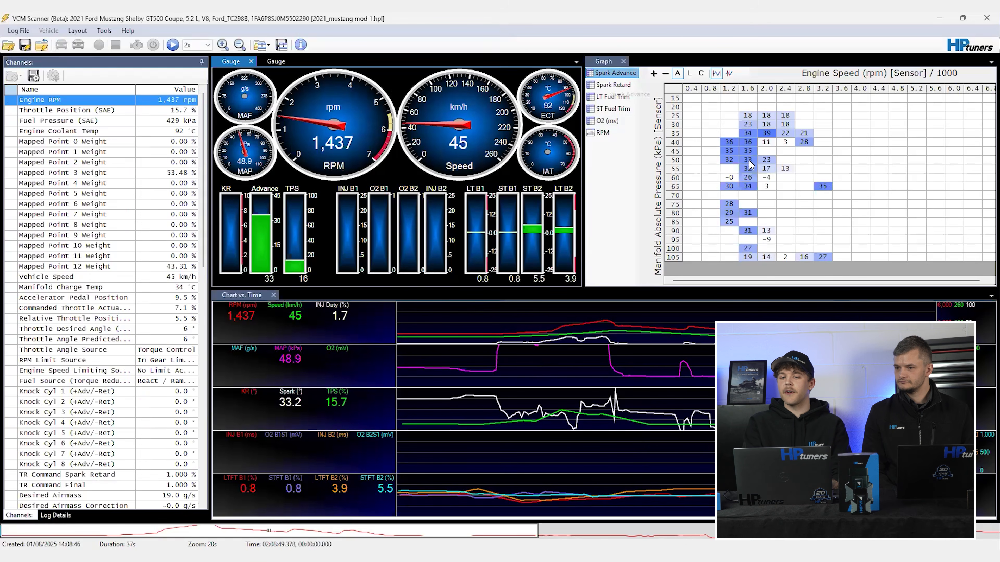
Select the Spark Advance graph cell at 65 kPa and 2.0 engine speed, and view the Unit Conversion tool
click(765, 187)
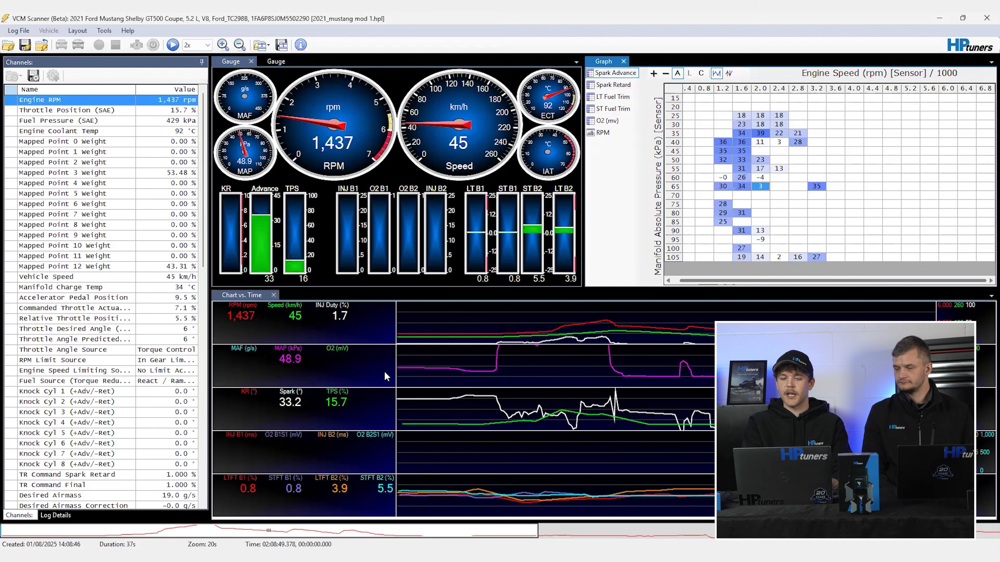
click(104, 30)
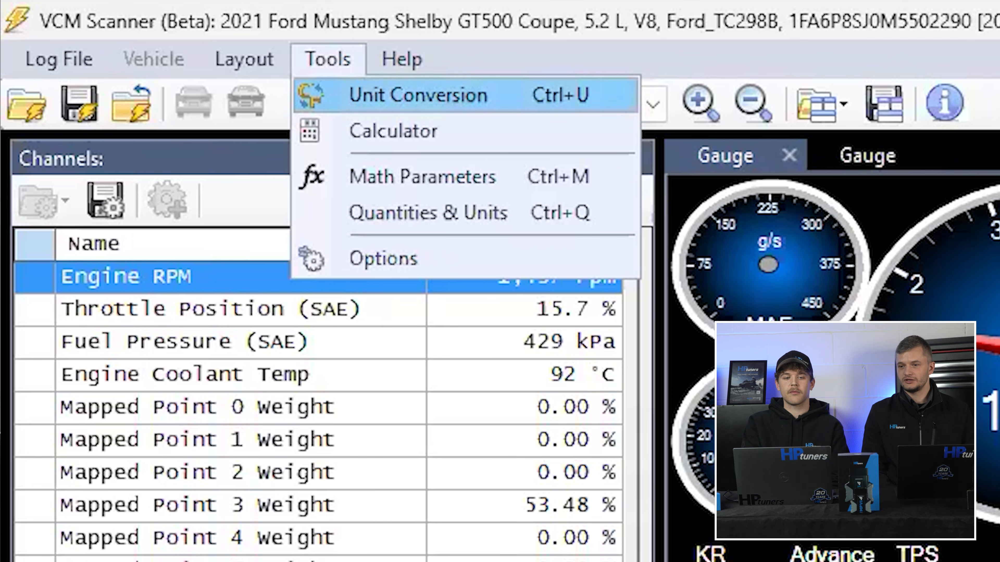
key(Escape)
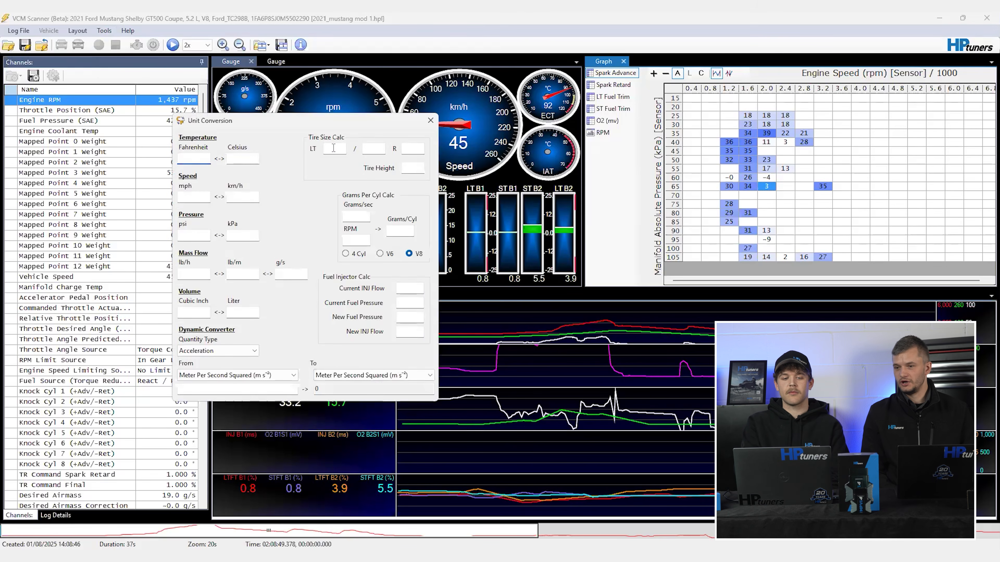
Open the built-in Calculator to view it, and close it again
click(104, 30)
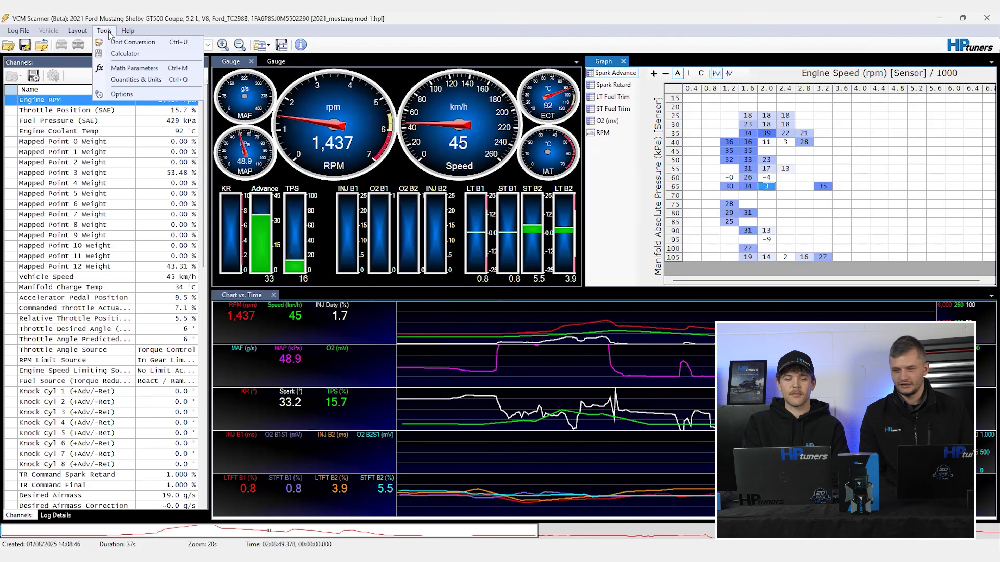
click(125, 53)
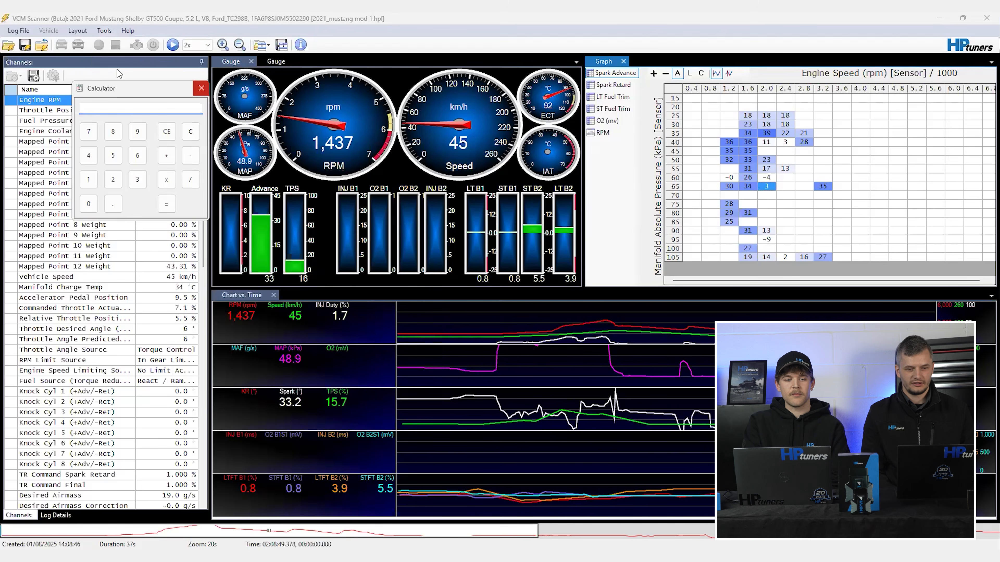
click(201, 87)
Inspect the predefined EQ Ratio Error math parameter under Lambda & AFR, and view the language and system of units settings
key(alt+t)
key(Down)
key(Down)
key(Down)
click(456, 246)
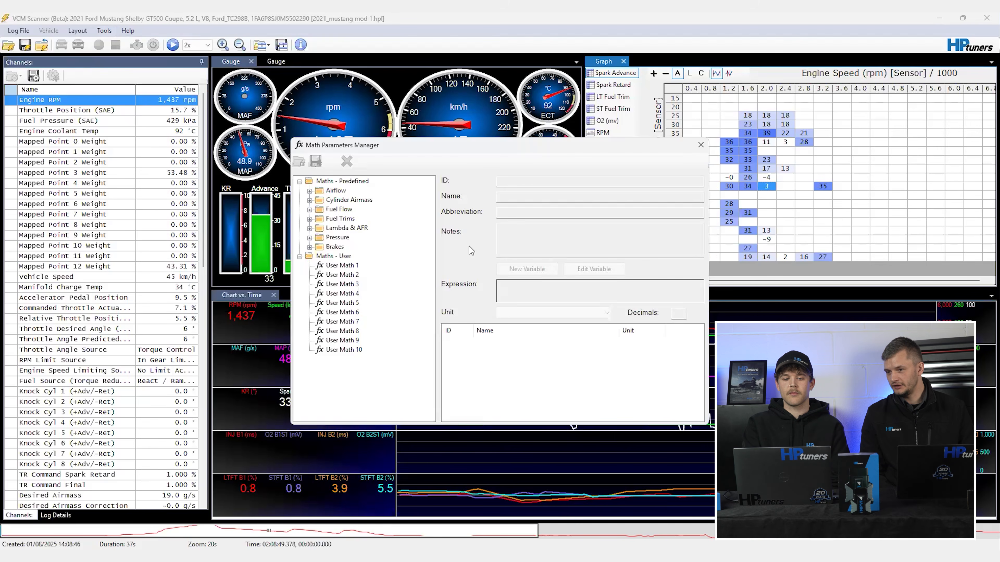
key(Right)
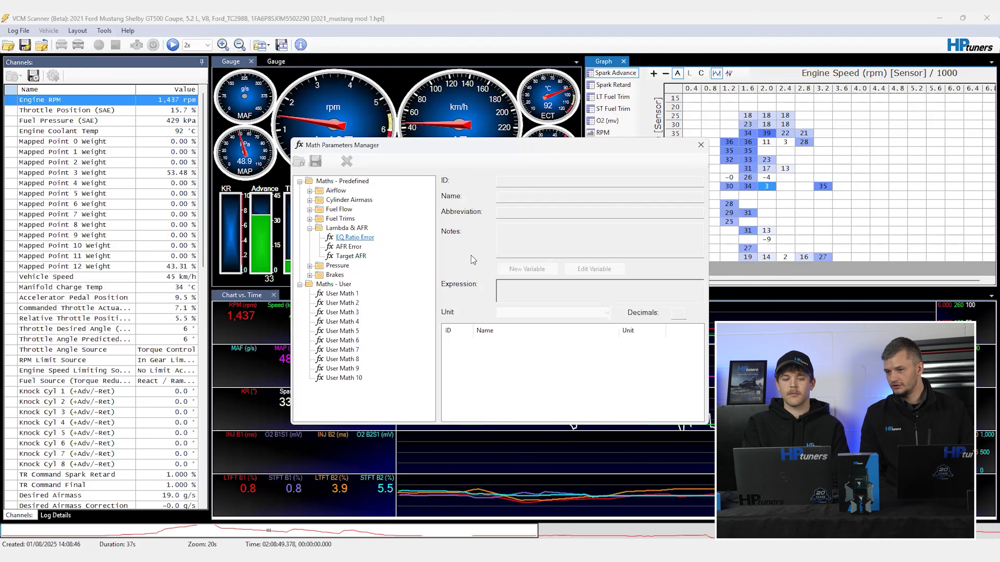
key(Down)
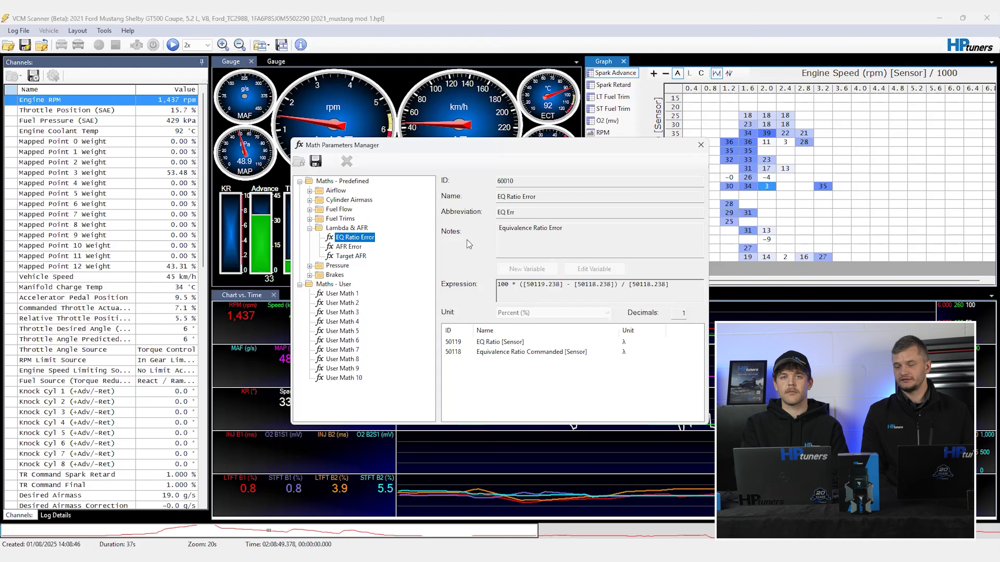
click(700, 145)
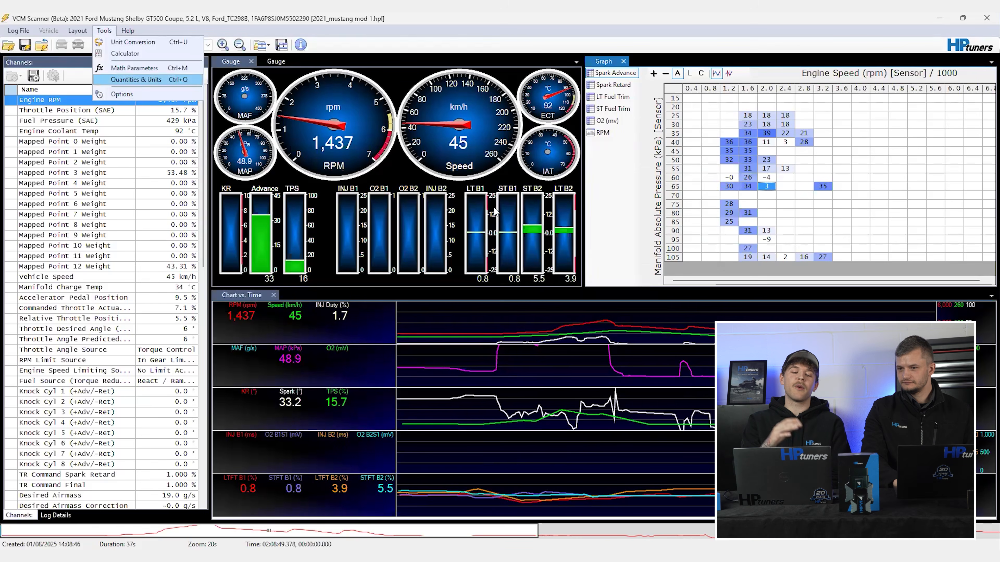
key(Down)
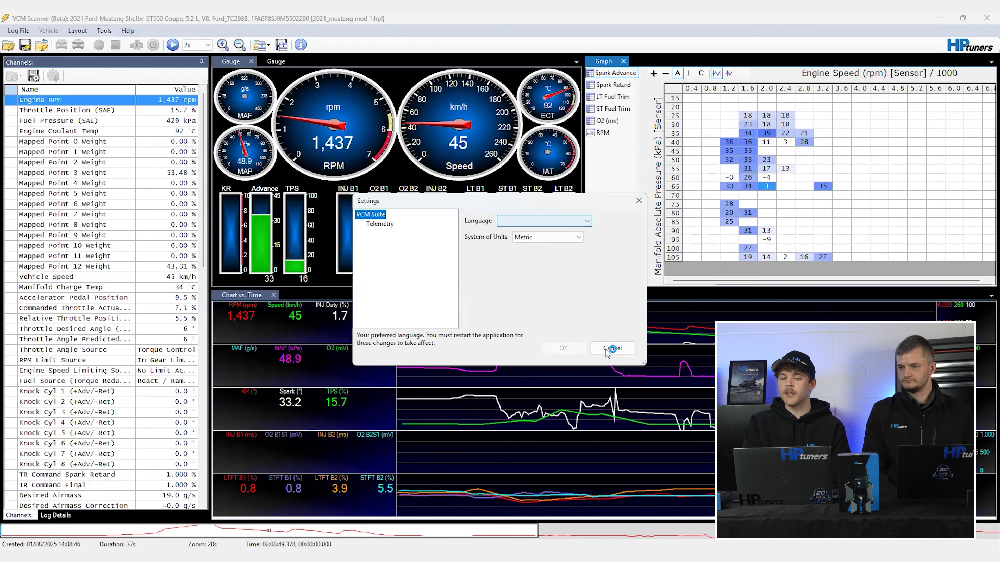
Resync the connected interface to submit its information and update its licensing from the HP Tuners servers
click(128, 30)
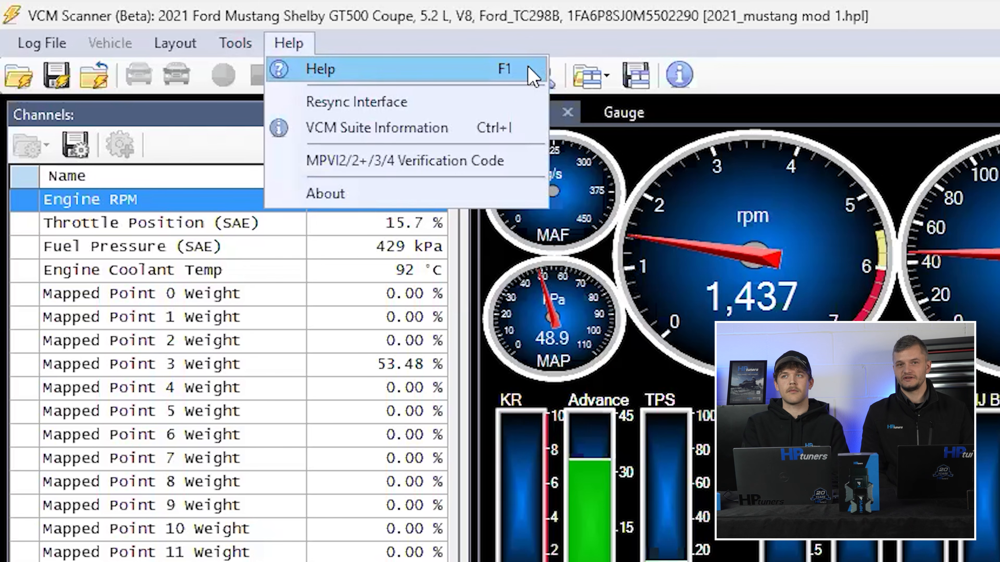
key(Down)
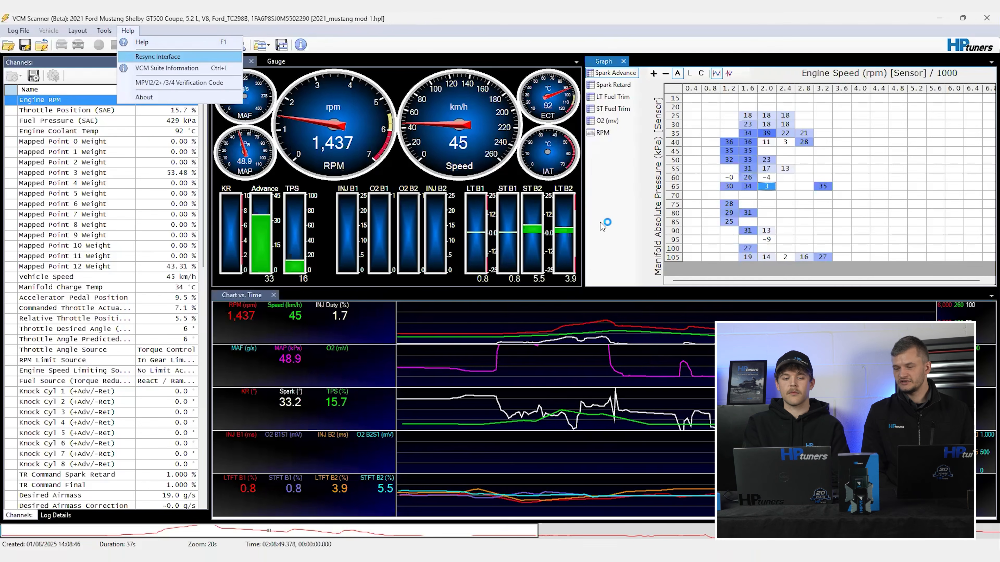
key(Return)
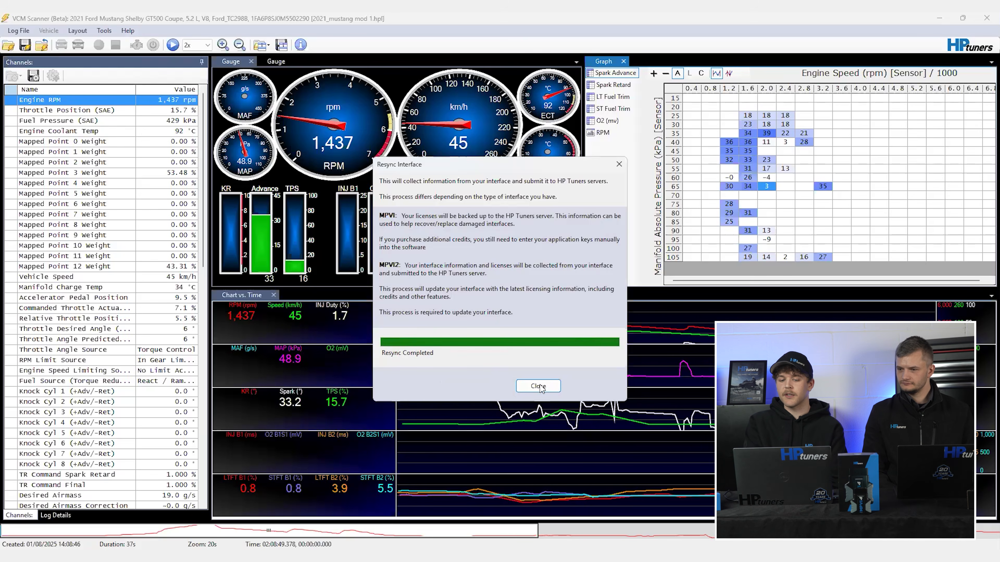
Open the MPVI2/2+/3/4 verification code window
click(128, 33)
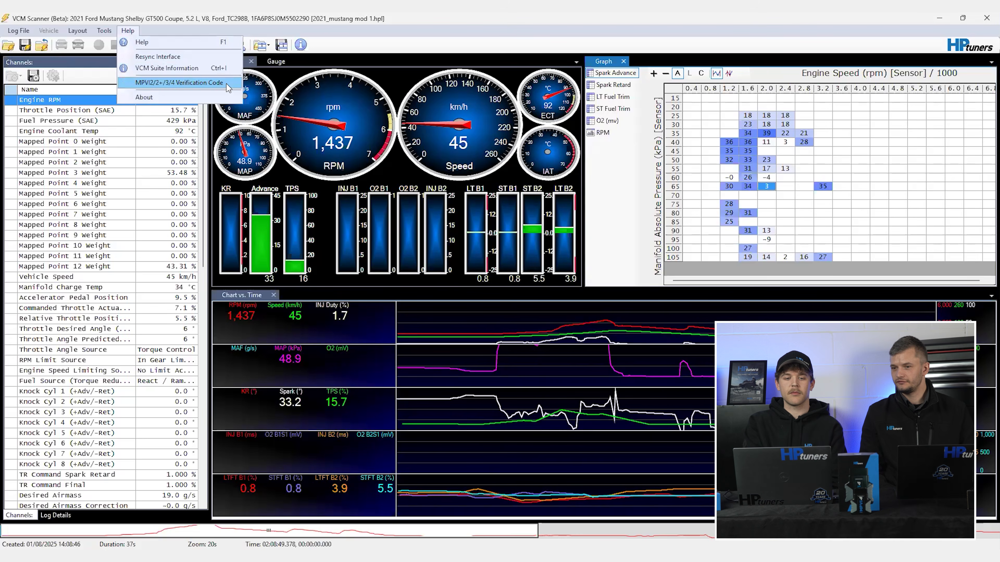
click(386, 175)
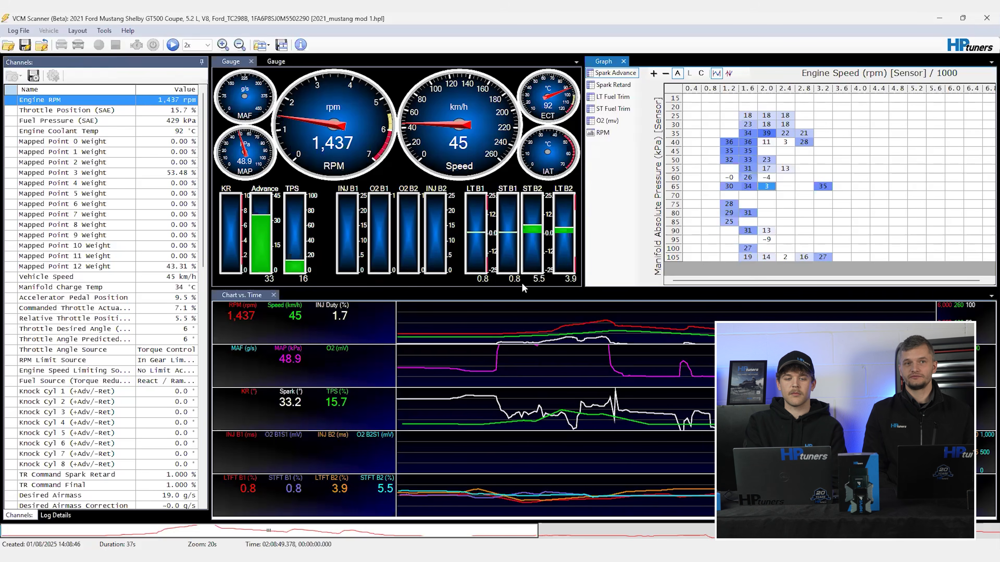
Check for a software update in the About VCM Scanner information and close it
key(alt+h)
key(Down)
key(Down)
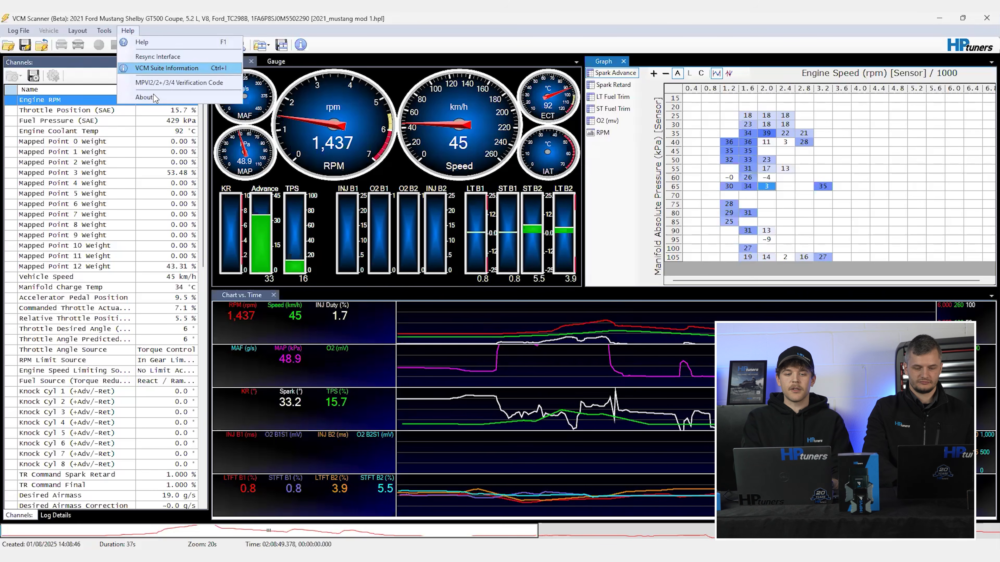
key(Down)
key(Down)
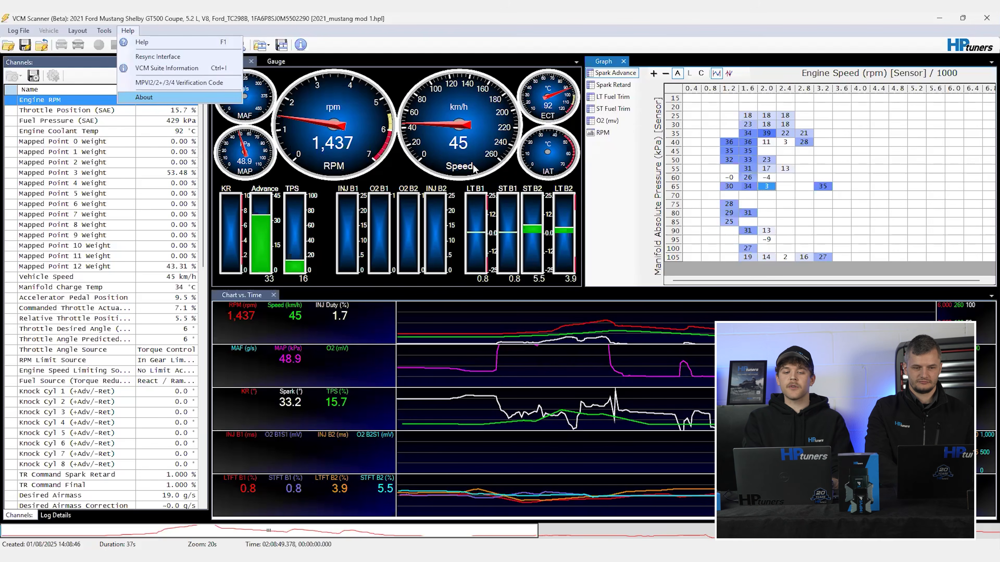
click(486, 237)
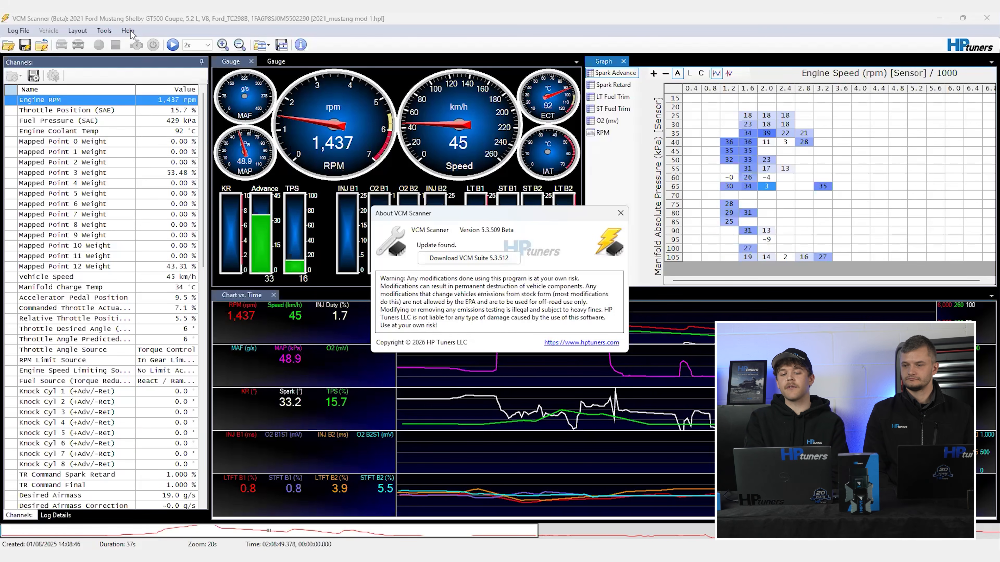
key(Escape)
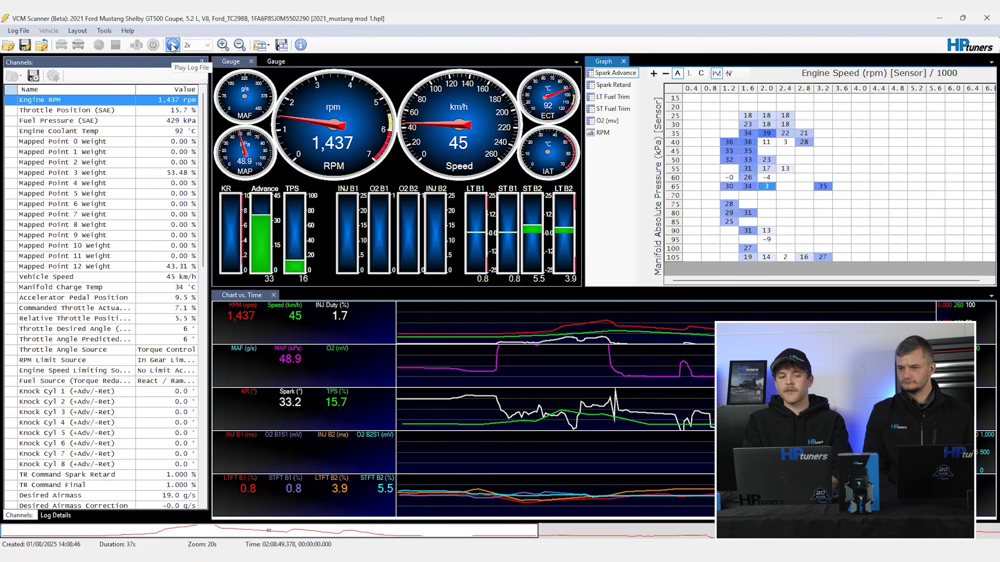
Play back the opened 2021_mustang mod 1 log file
click(172, 45)
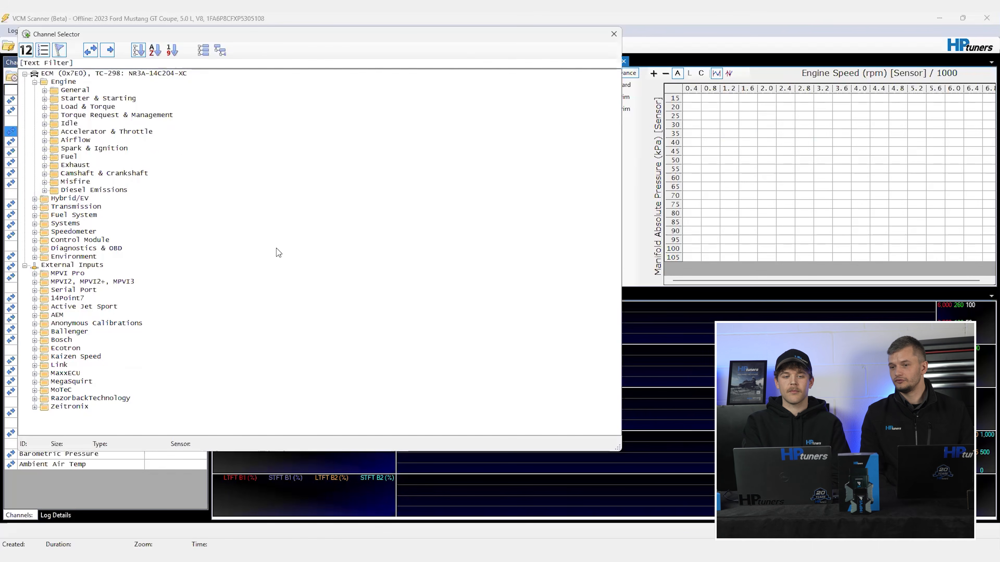
Expand the General group of Engine channels in the Channel Selector
key(Right)
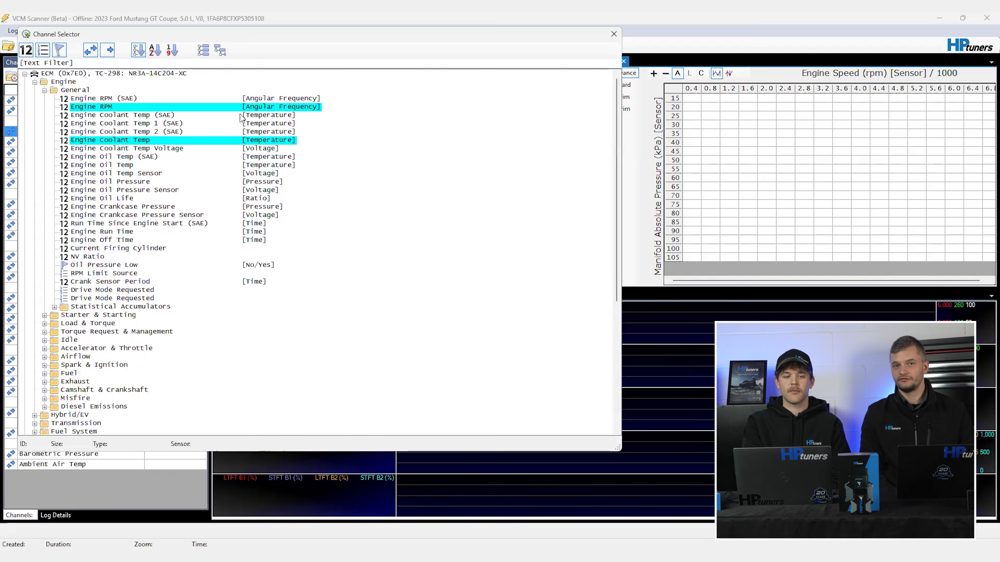